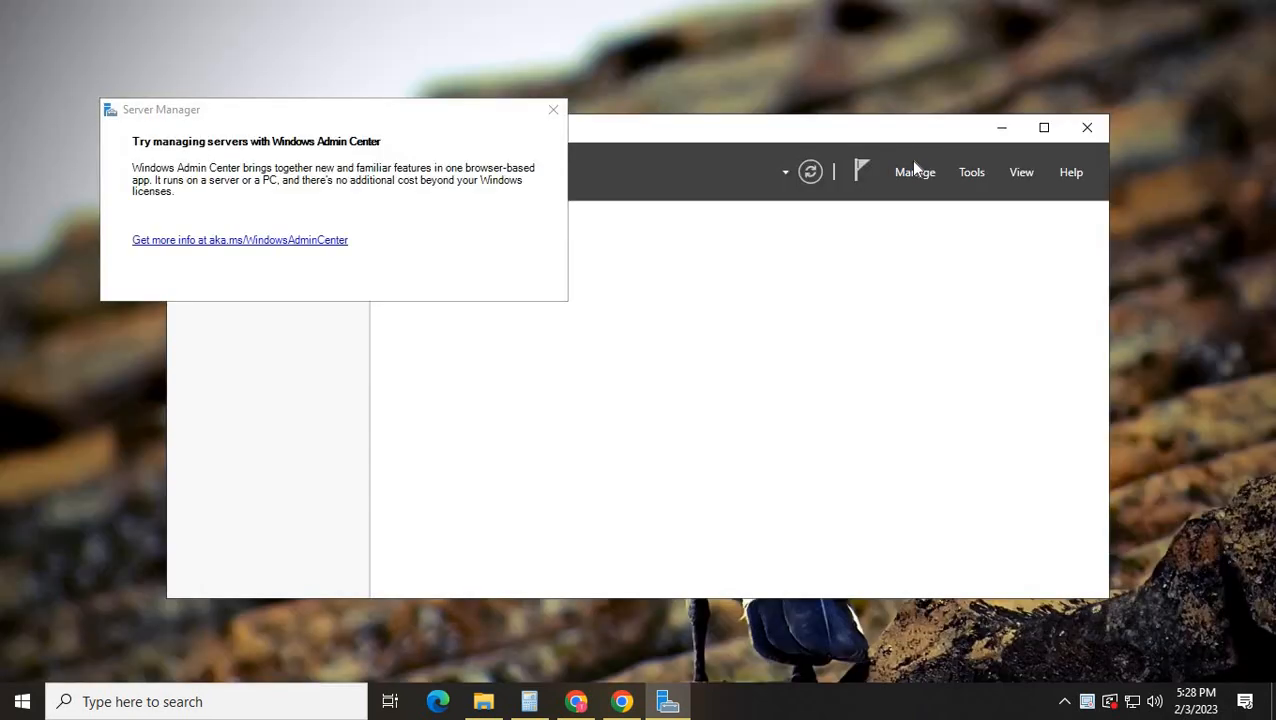
Step: Dismiss the Windows Admin Center notice, then open Active Directory Users and Computers full screen with a wider console tree
click(553, 110)
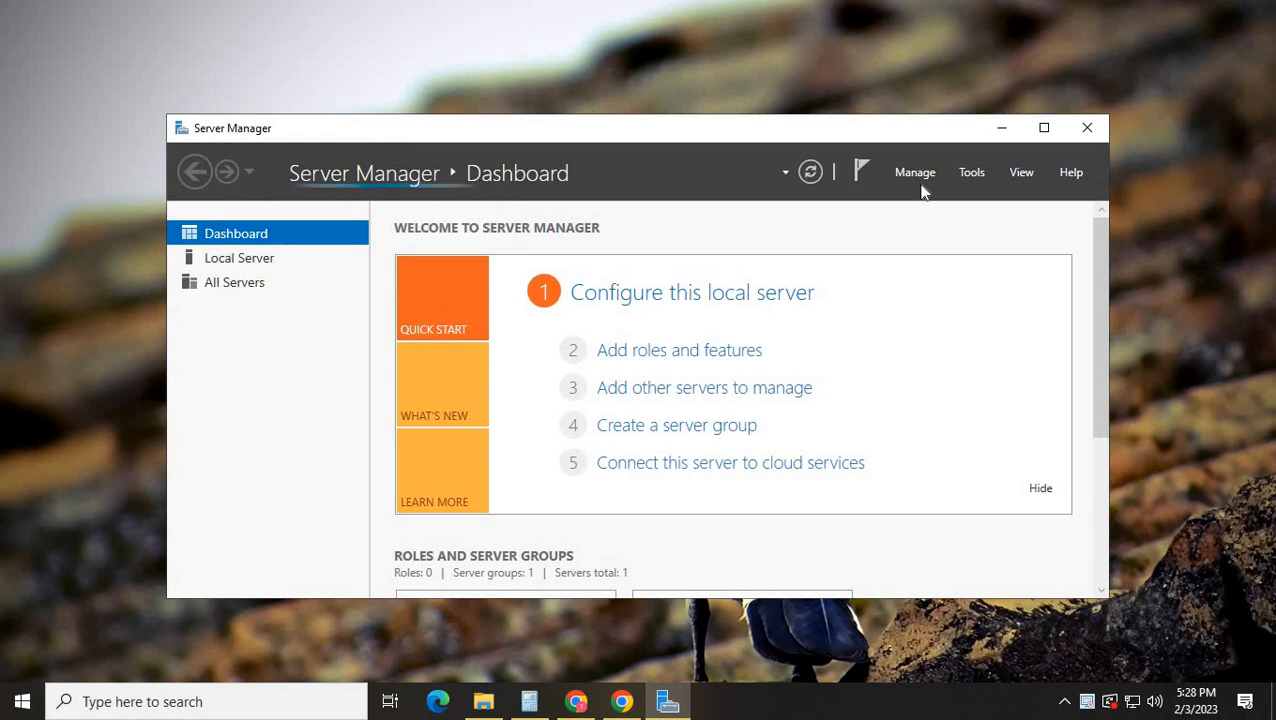
click(1044, 129)
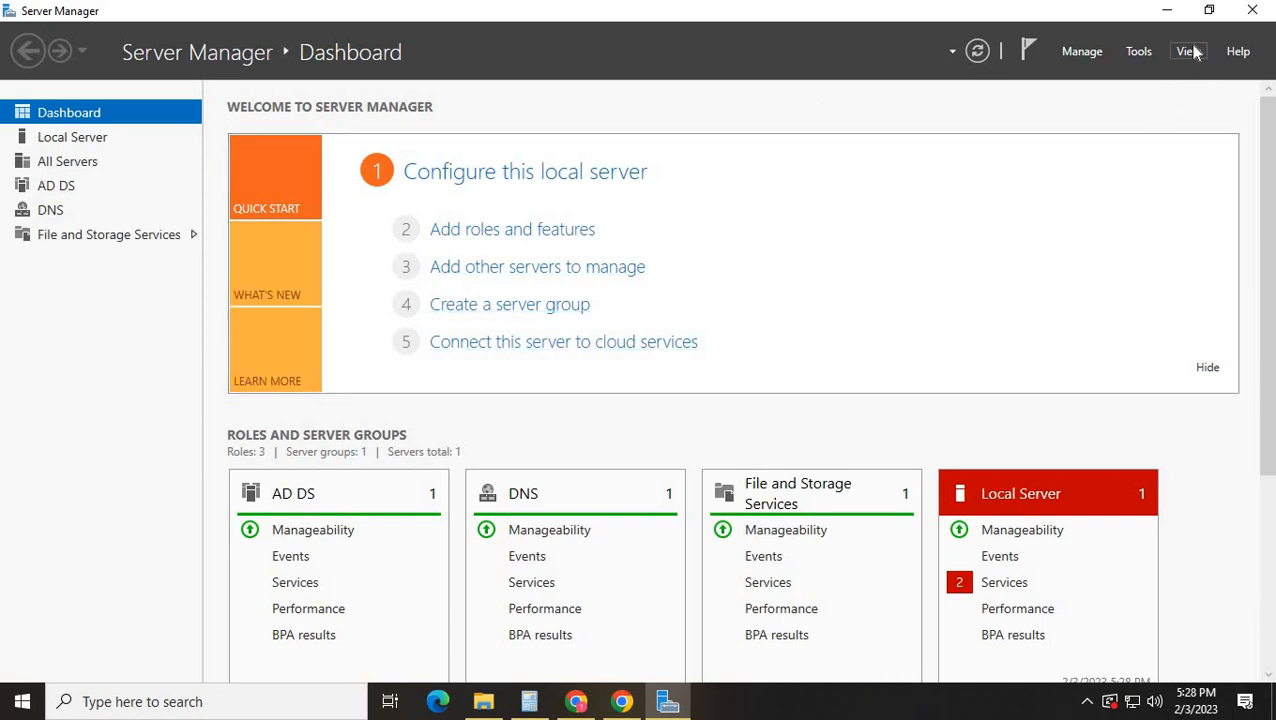
click(1137, 55)
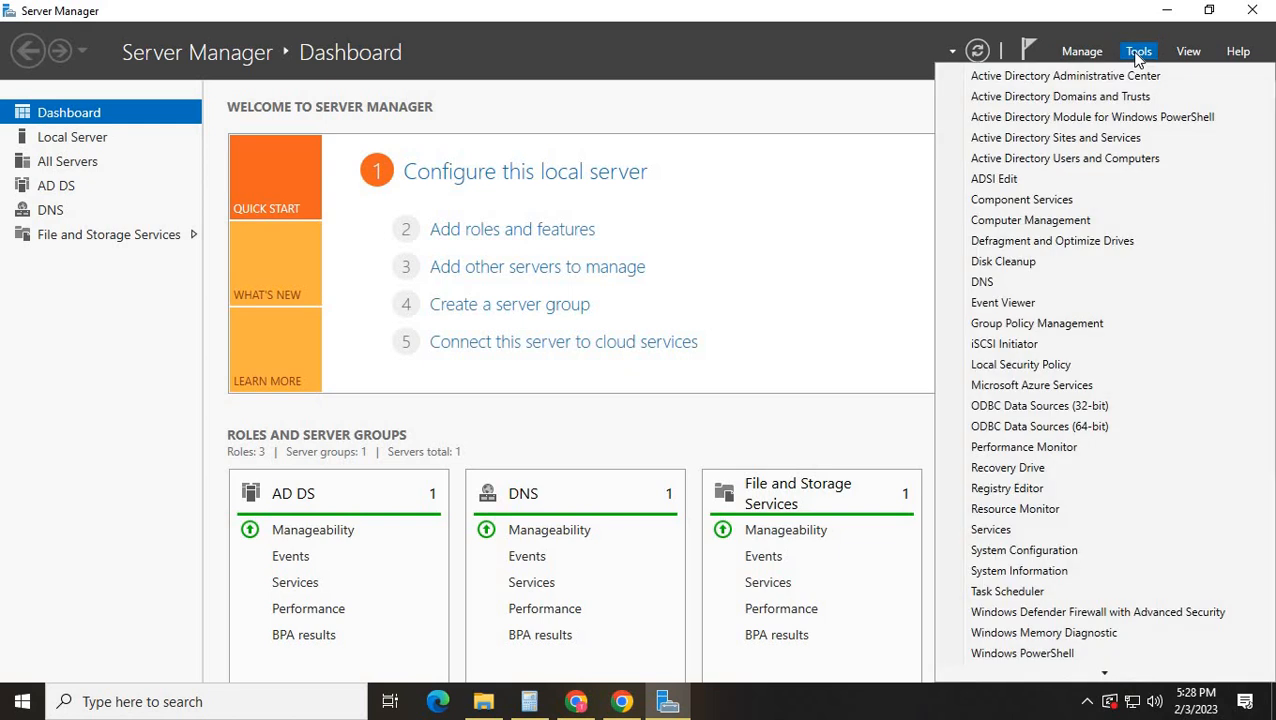
click(1064, 153)
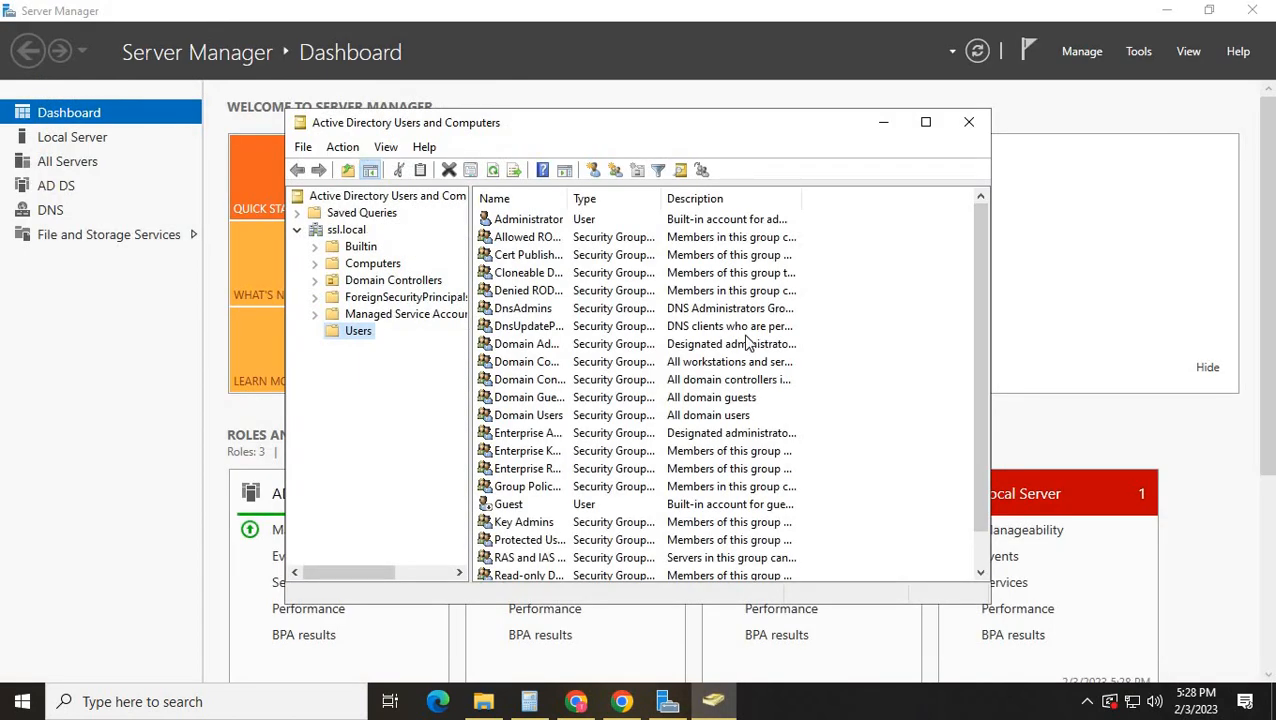
click(925, 122)
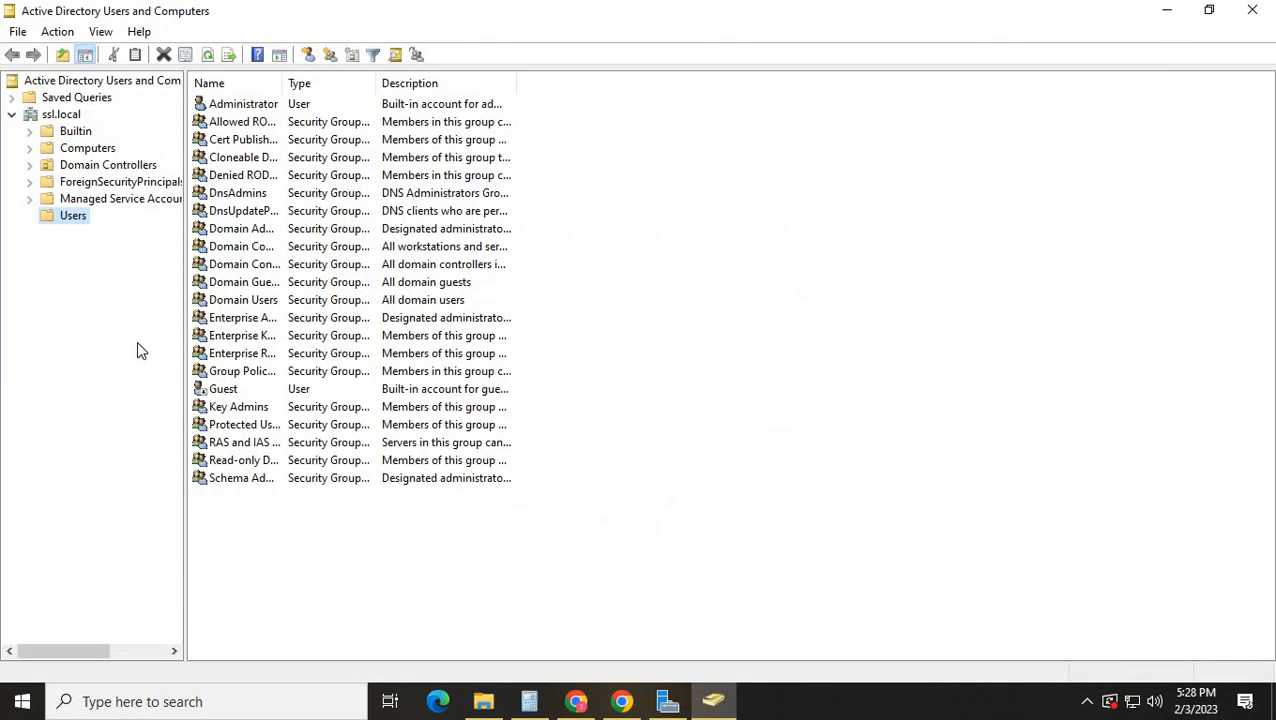
drag(183, 283, 235, 284)
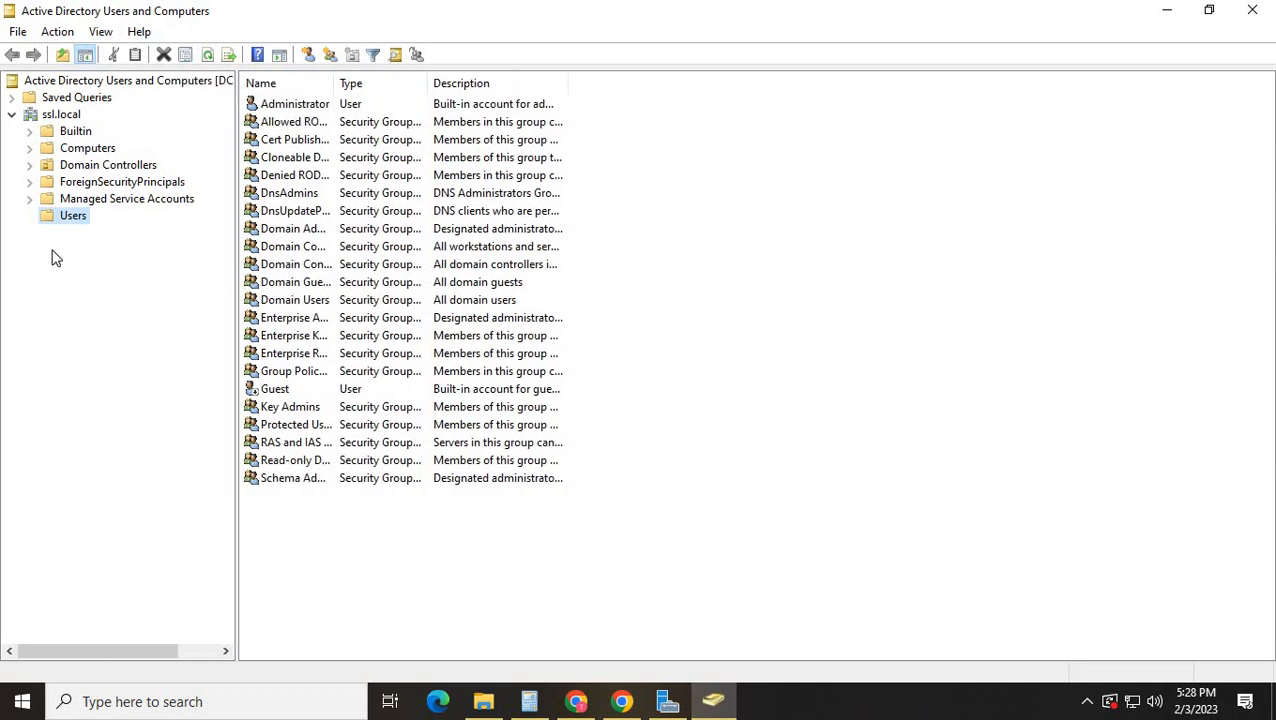
Step: Create an organizational unit named SSL-US-USERS-OU directly under the ssl.local domain
click(62, 116)
right_click(63, 116)
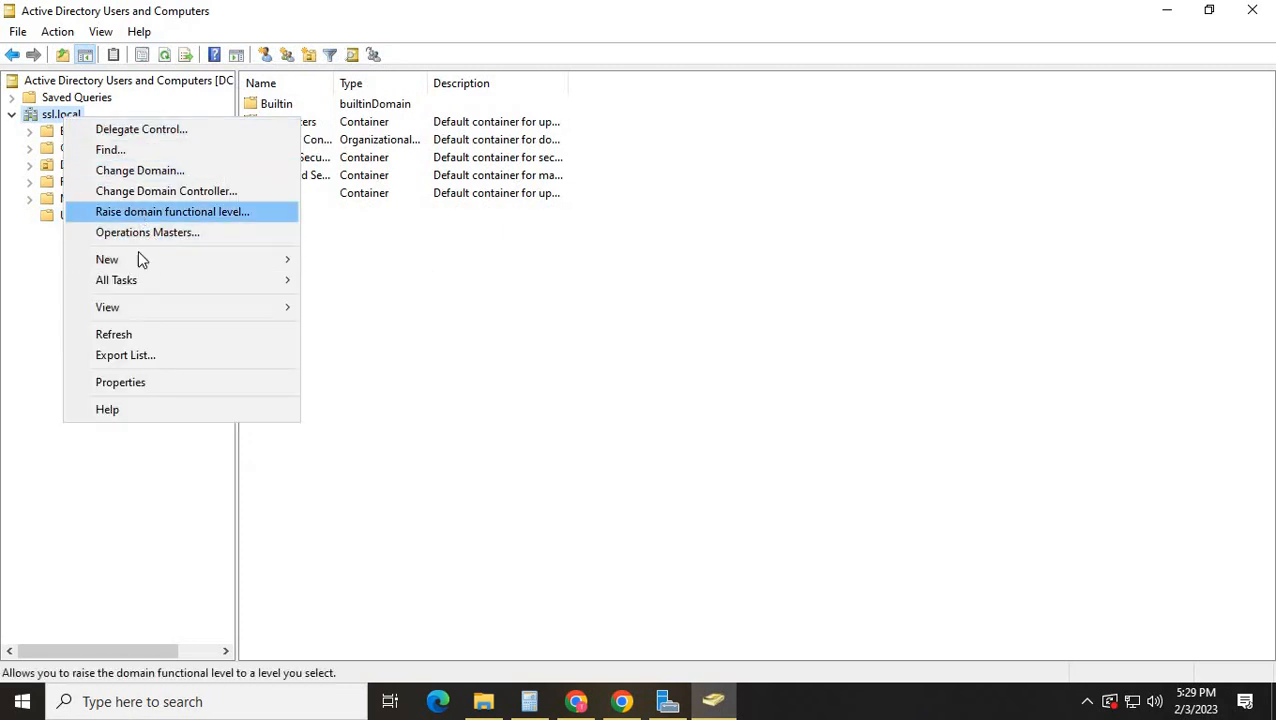
mouse_move(128, 262)
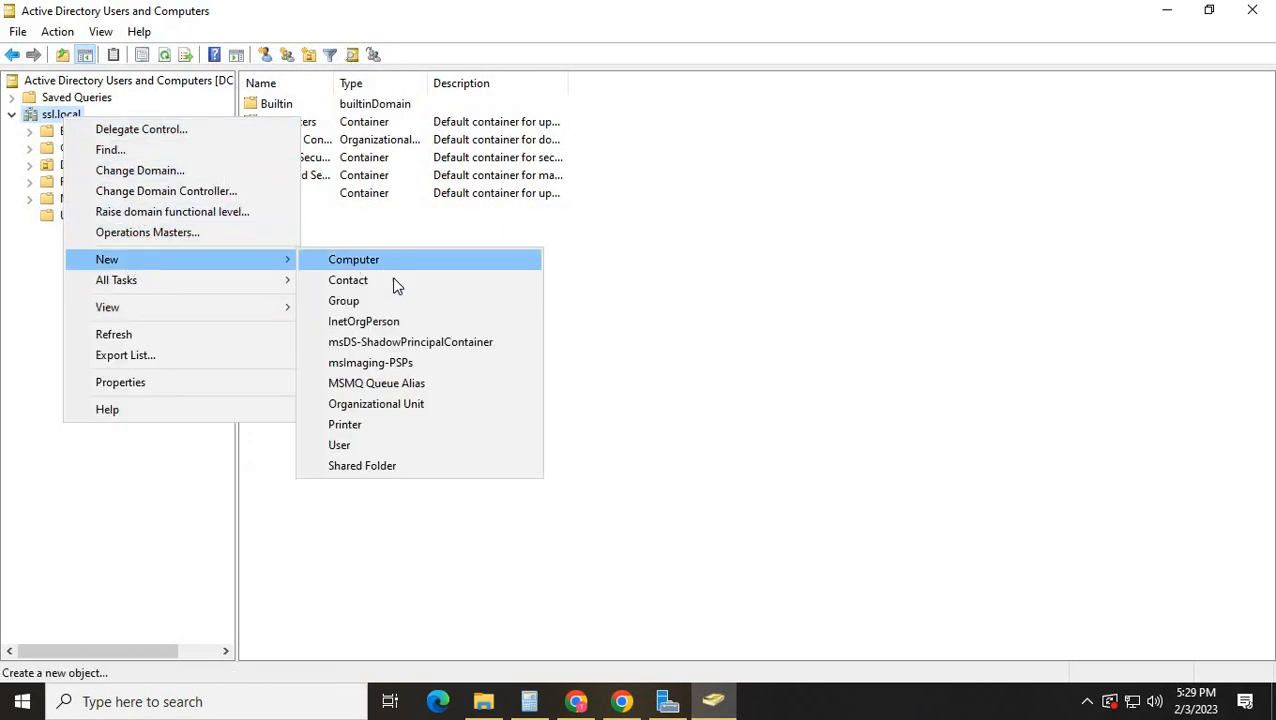
click(376, 404)
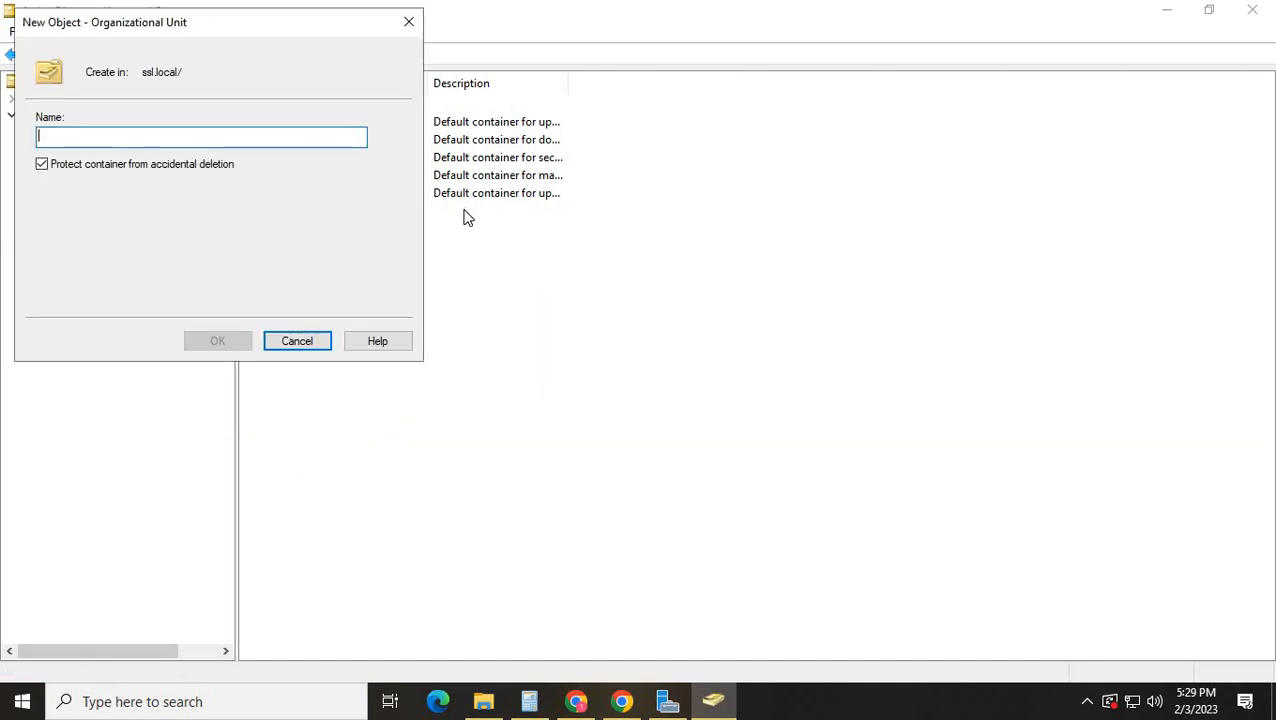
text(SS)
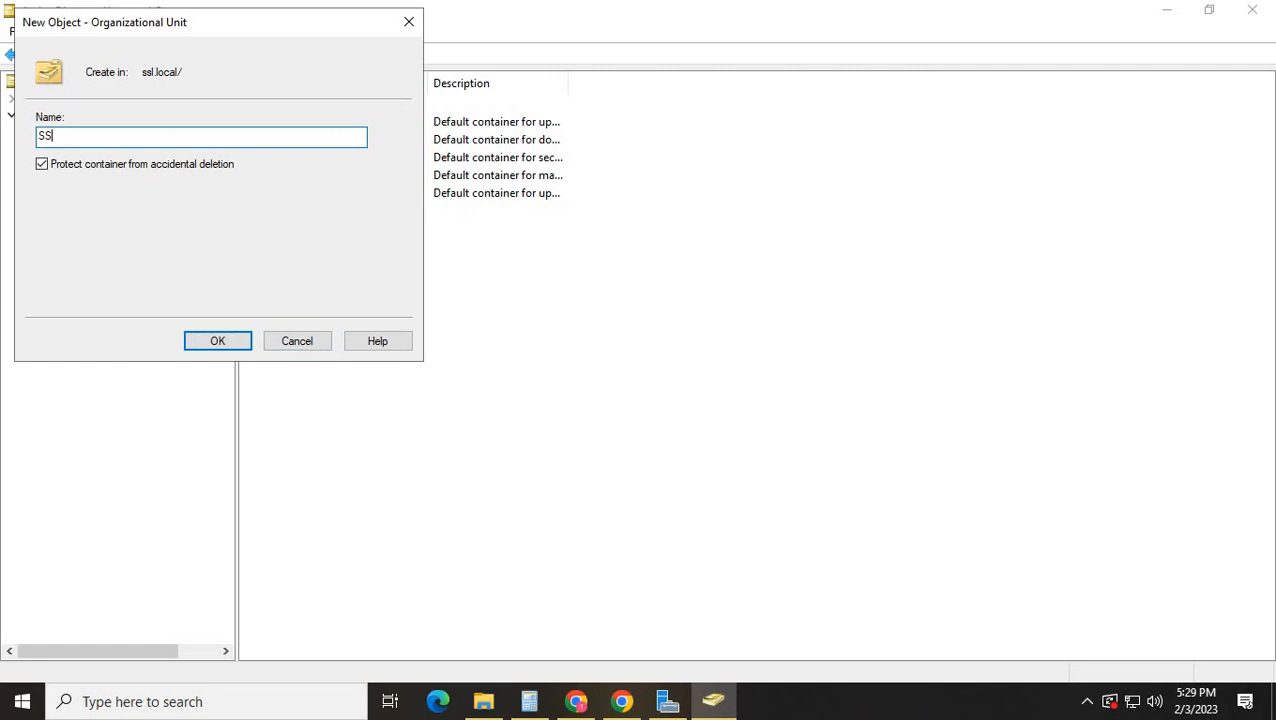
text(L0)
key(BackSpace)
text(-US)
text(U)
key(BackSpace)
key(BackSpace)
text(-USERS-OU)
click(212, 338)
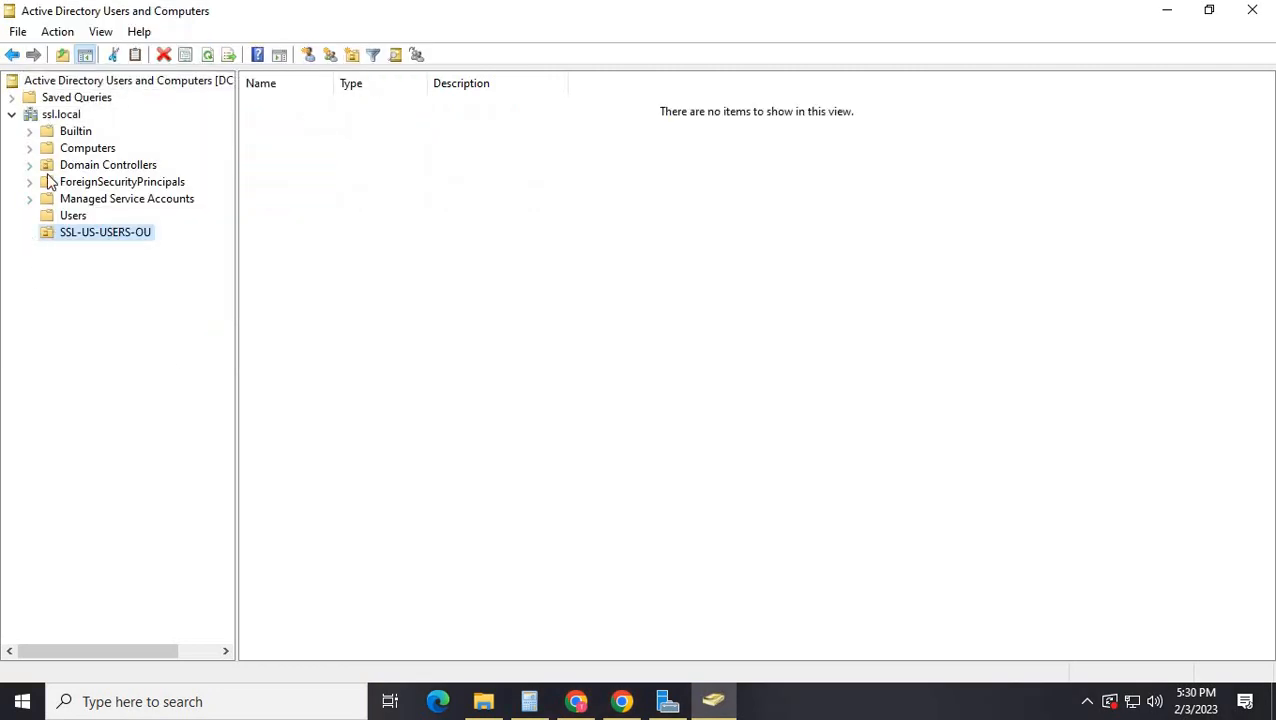
Step: Create an organizational unit named SSL-US-COMPUTERS-OU directly under the ssl.local domain
right_click(63, 117)
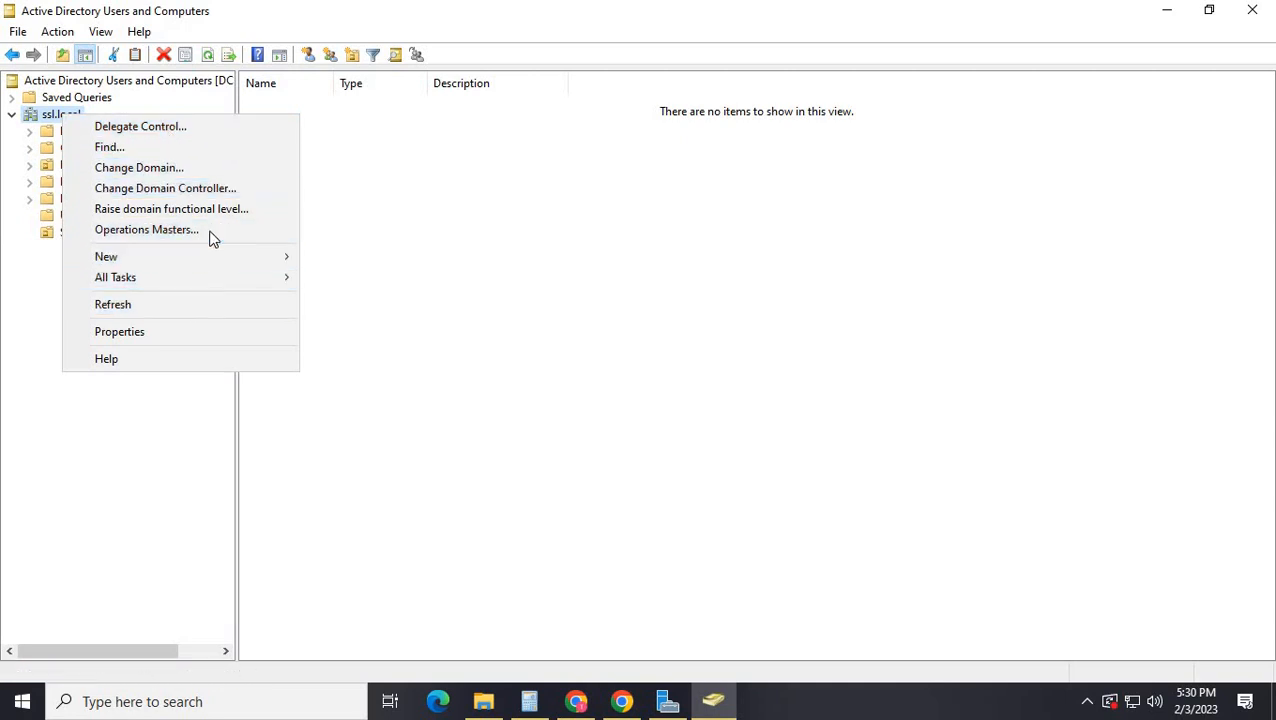
mouse_move(222, 257)
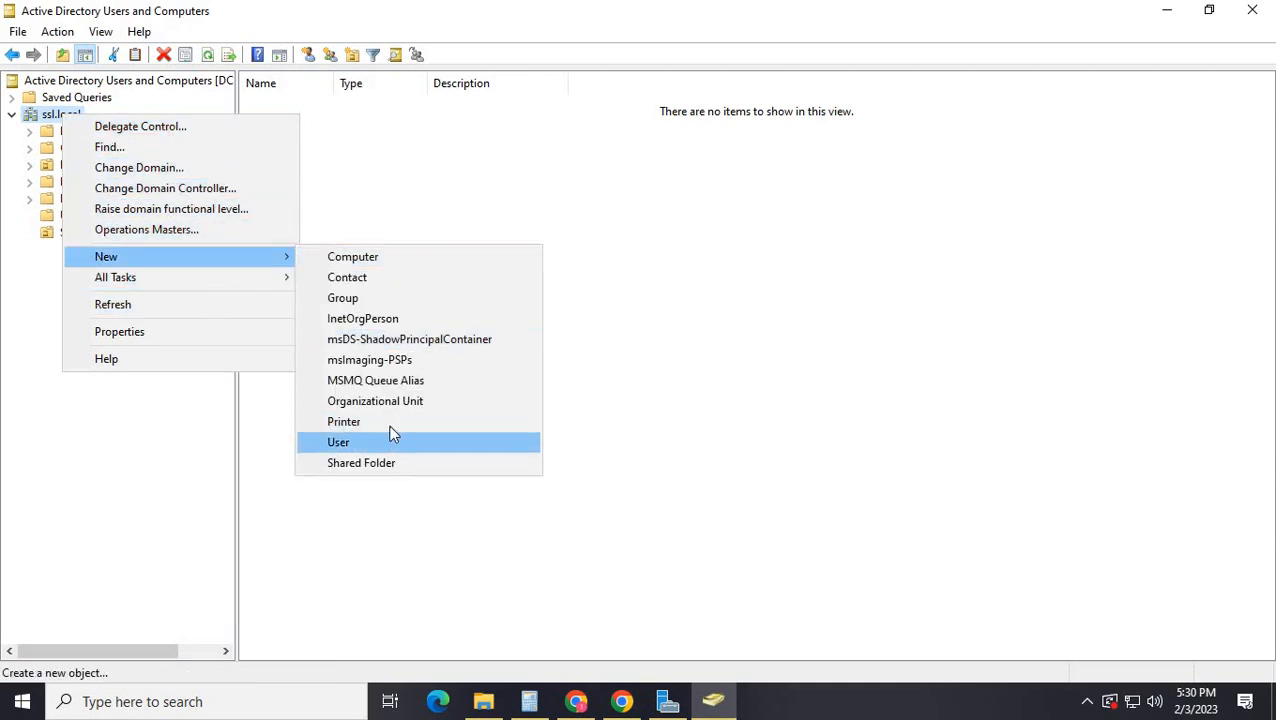
click(405, 403)
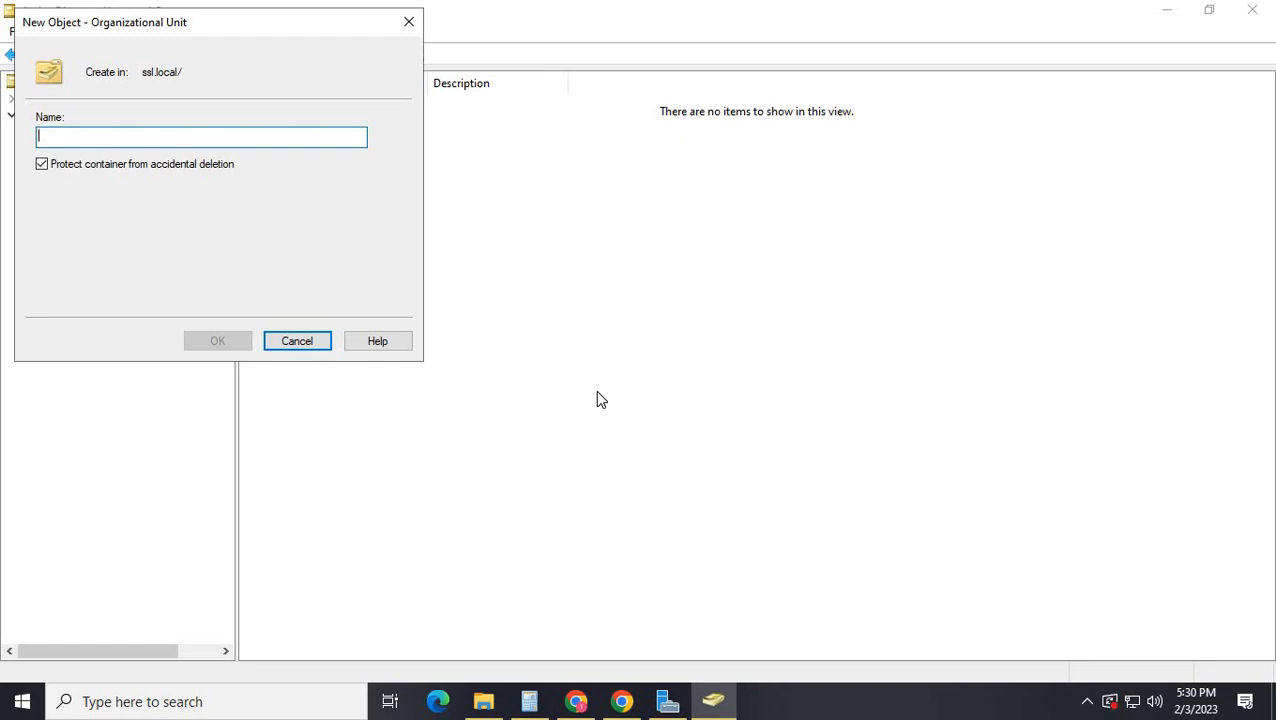
text(SSL)
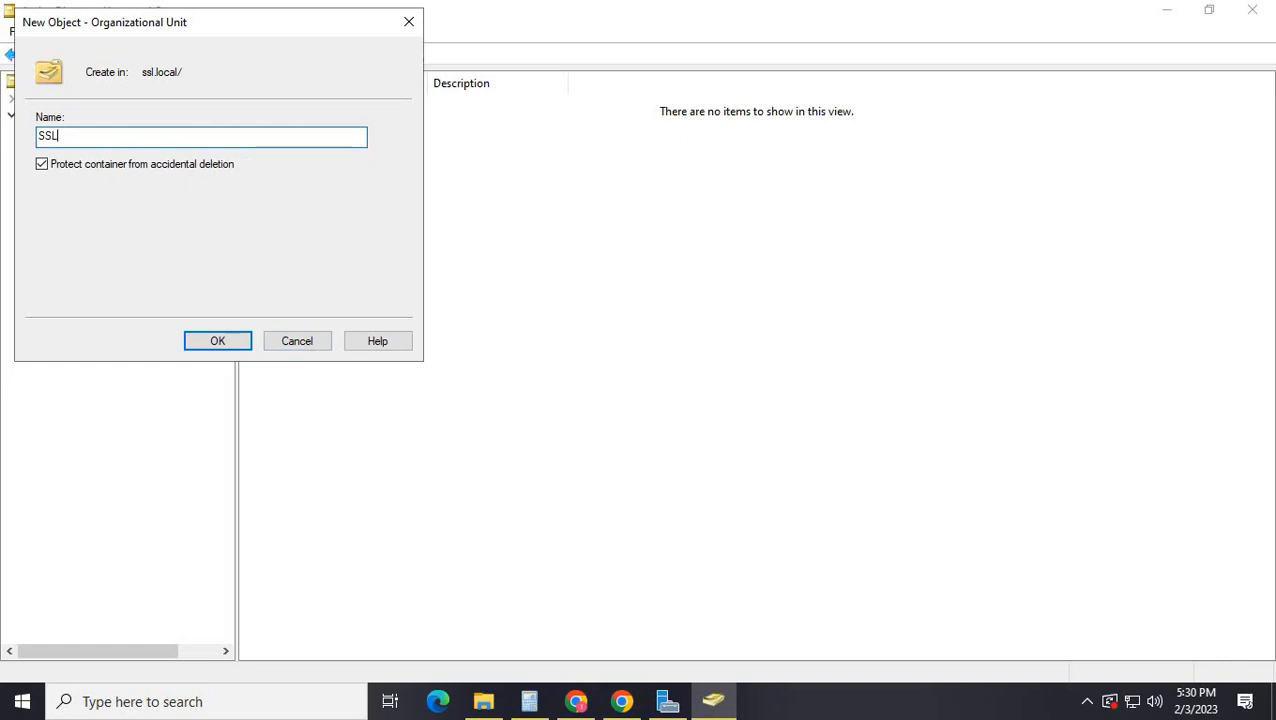
text(0)
key(BackSpace)
text(-US0)
key(BackSpace)
text(-c)
key(BackSpace)
text(COMPUTER)
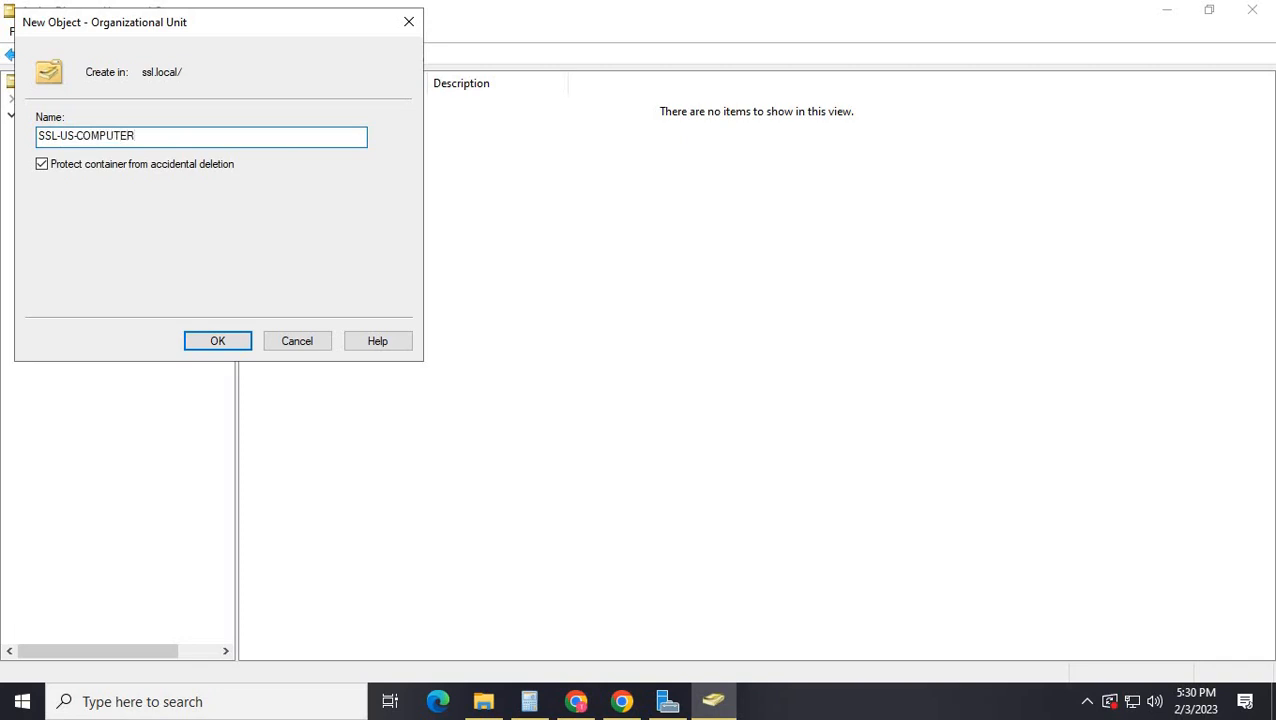
text(S-OU)
click(220, 344)
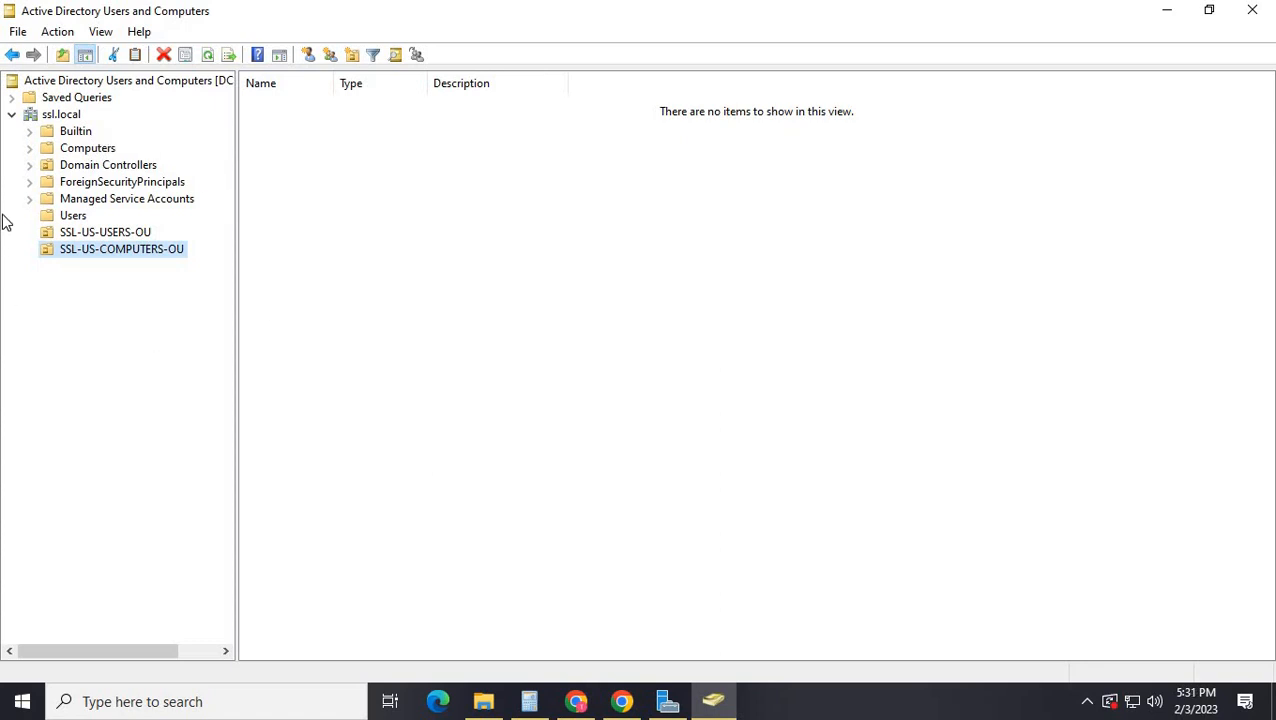
Step: Create an organizational unit named SSL-MALI-USERS-OU directly under the ssl.local domain
right_click(55, 117)
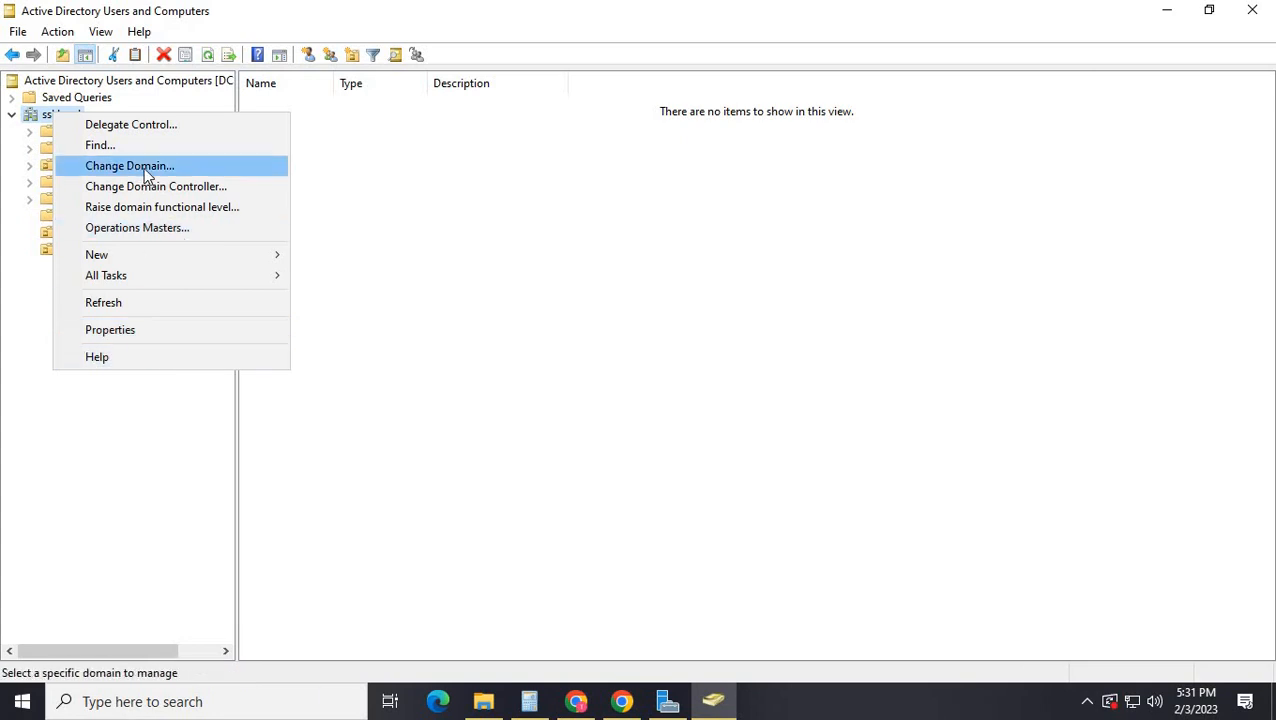
mouse_move(128, 258)
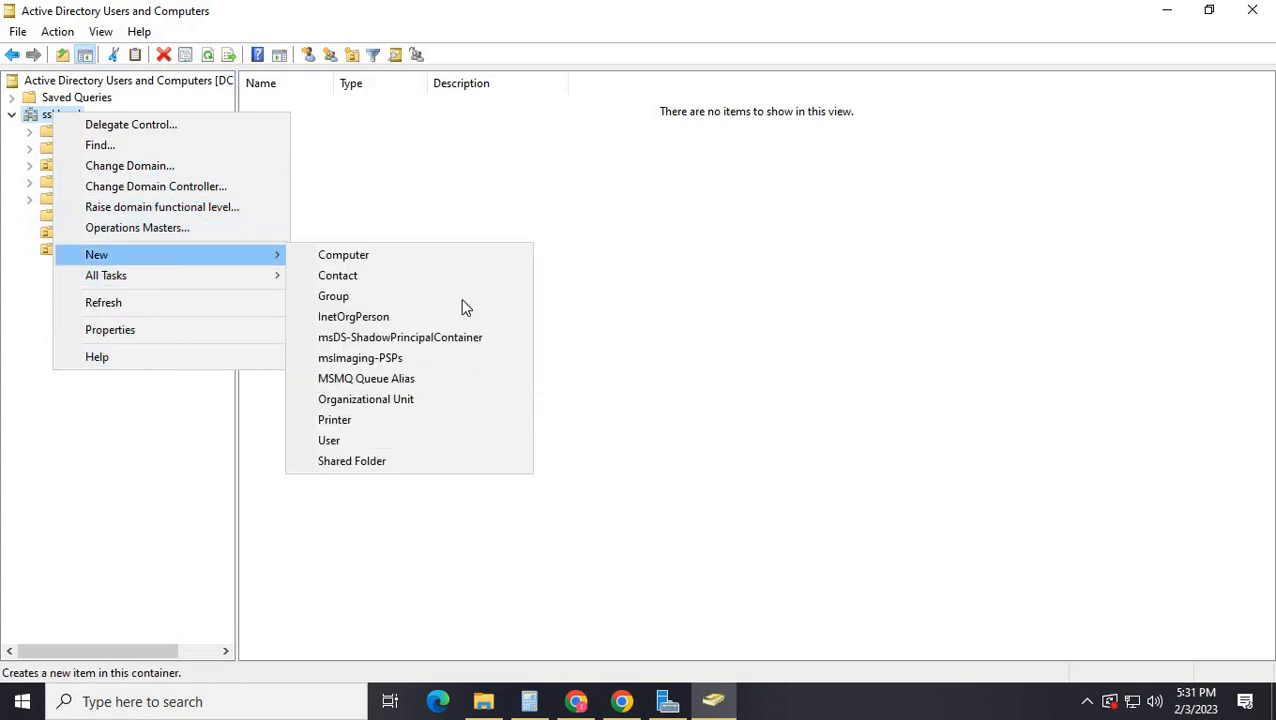
click(391, 400)
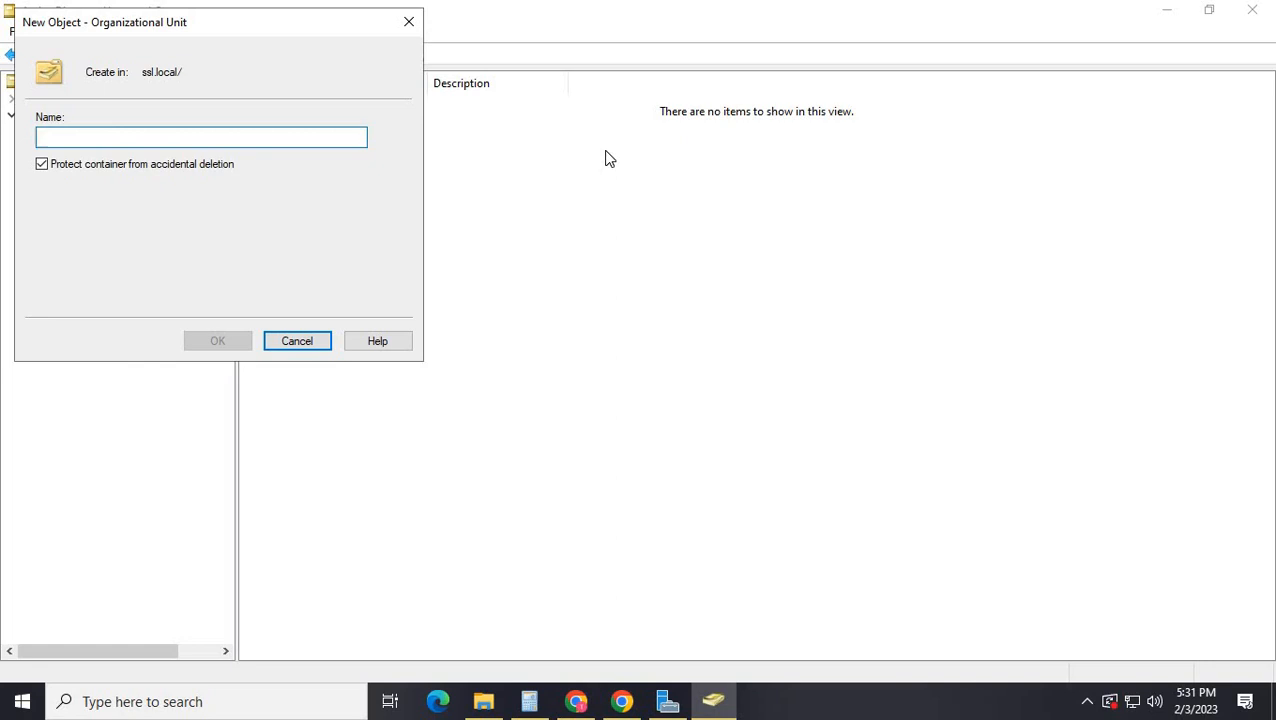
text(SSL)
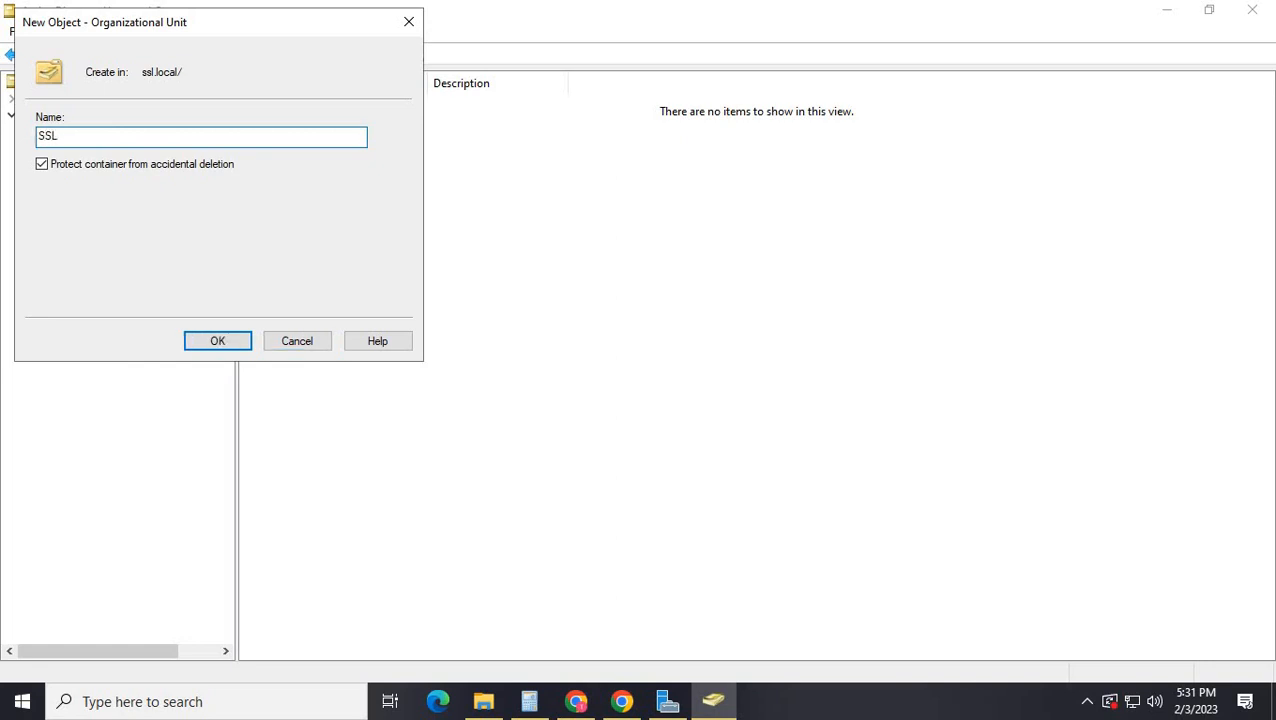
text(-MALI)
text(USERS-OU)
click(217, 342)
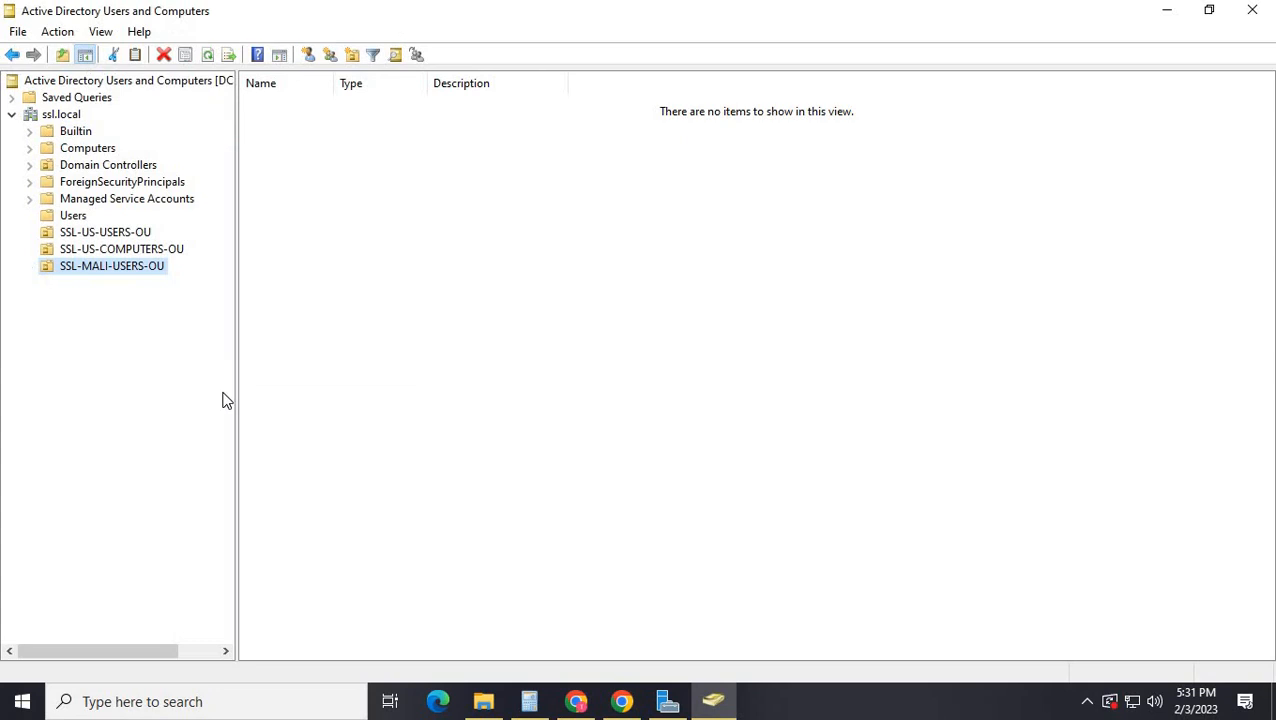
right_click(92, 272)
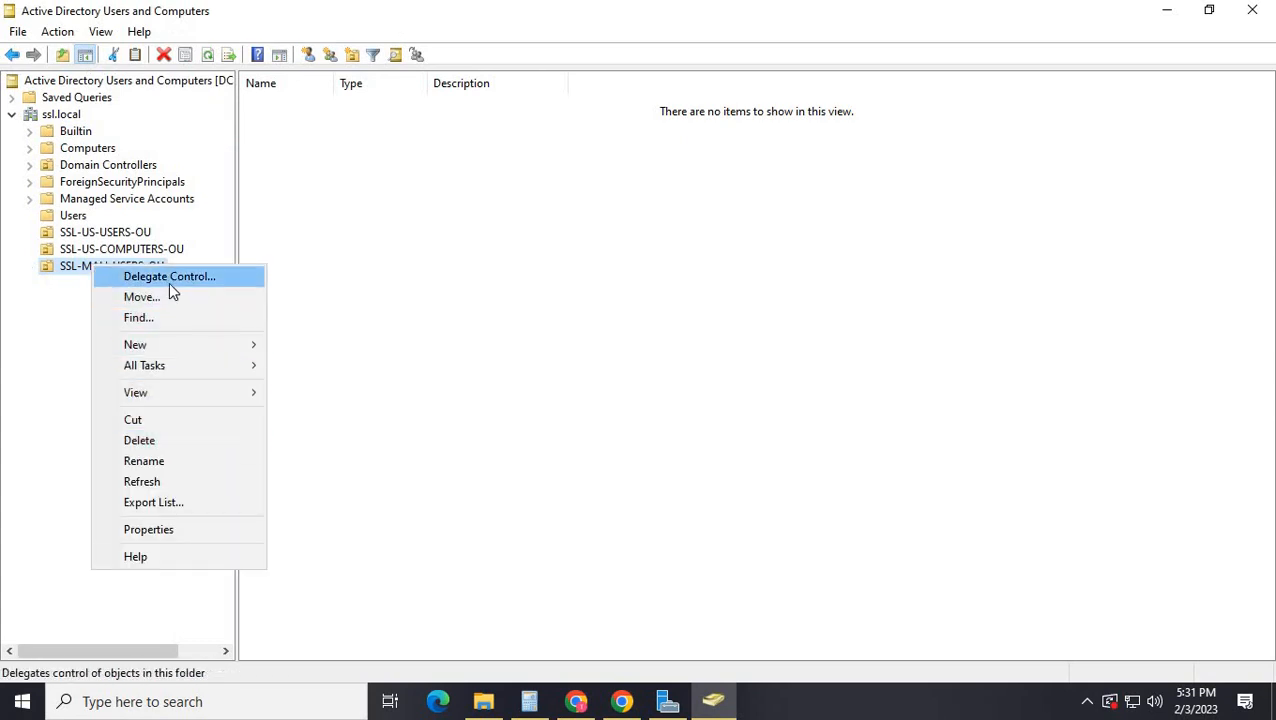
mouse_move(169, 340)
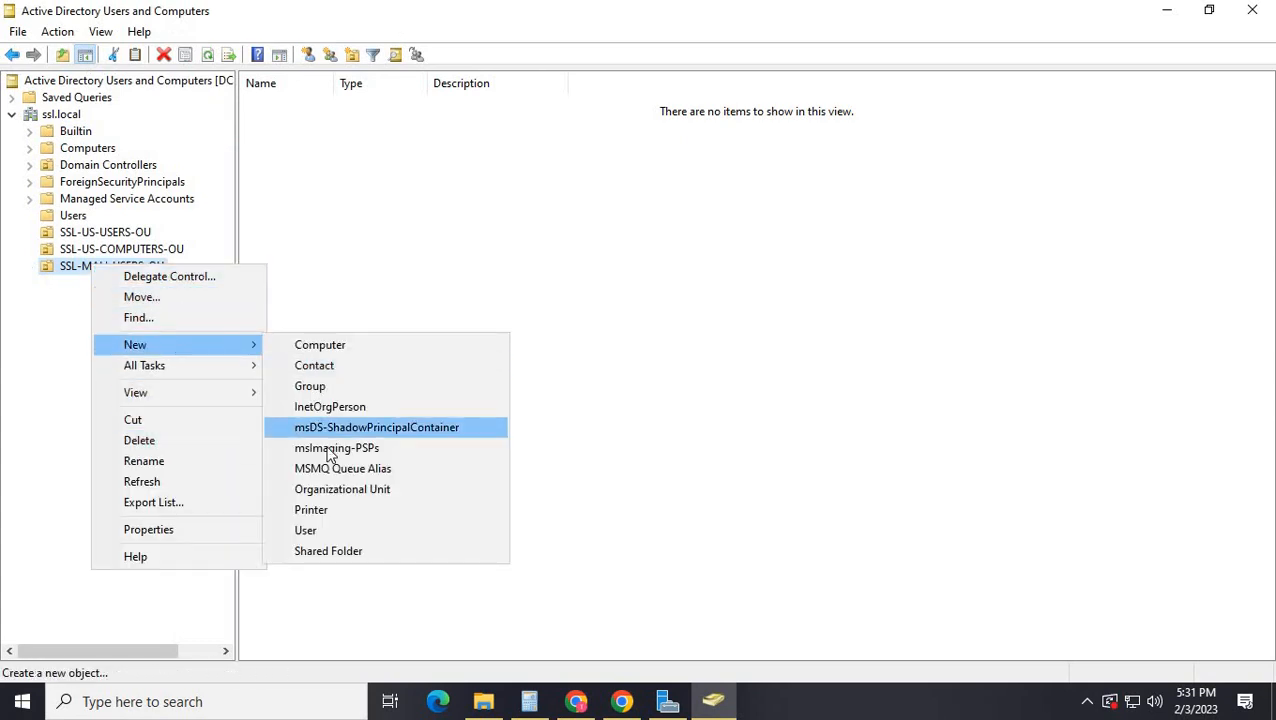
click(342, 489)
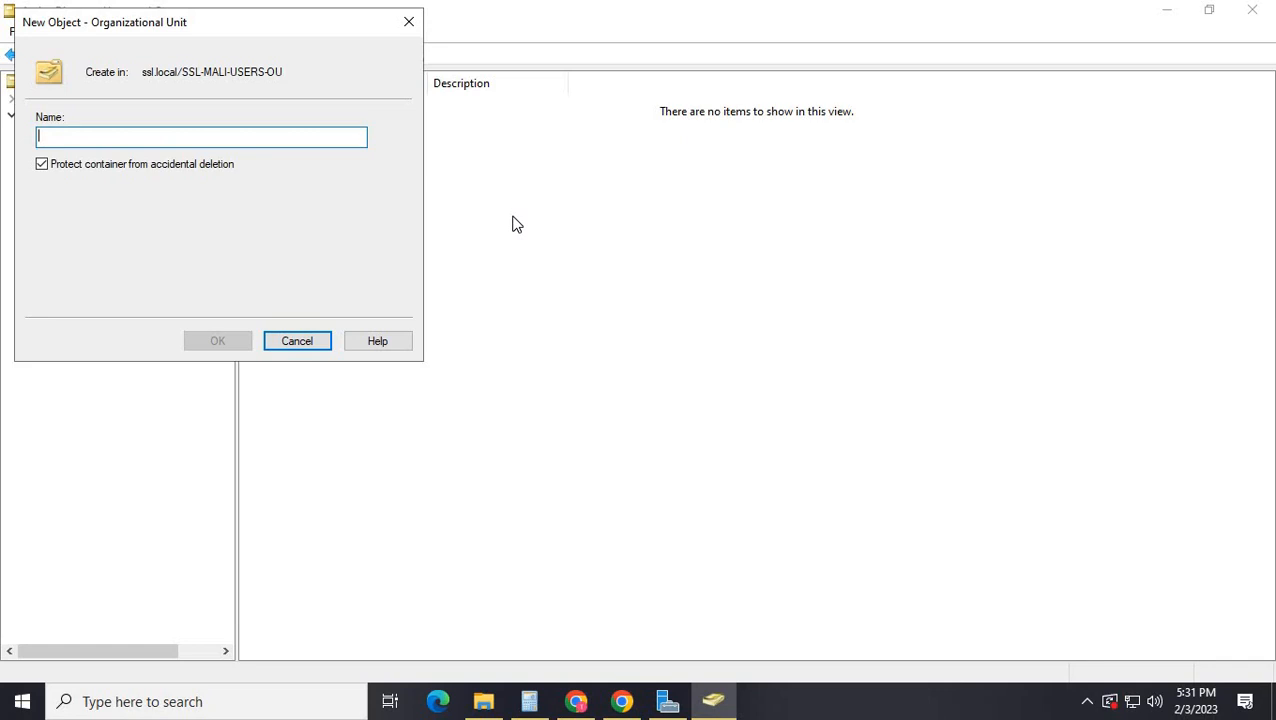
click(409, 22)
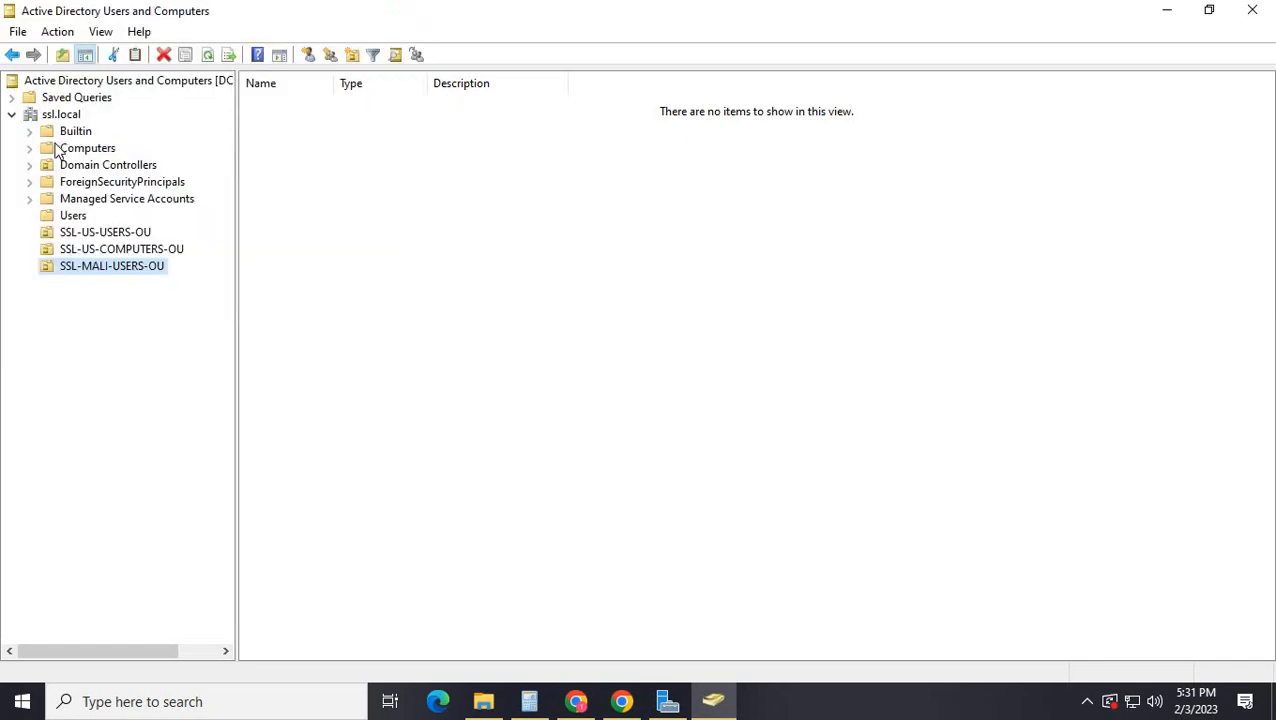
Step: Create an organizational unit named SSL-MALI-COMPUTERS-OU directly under the ssl.local domain
right_click(72, 118)
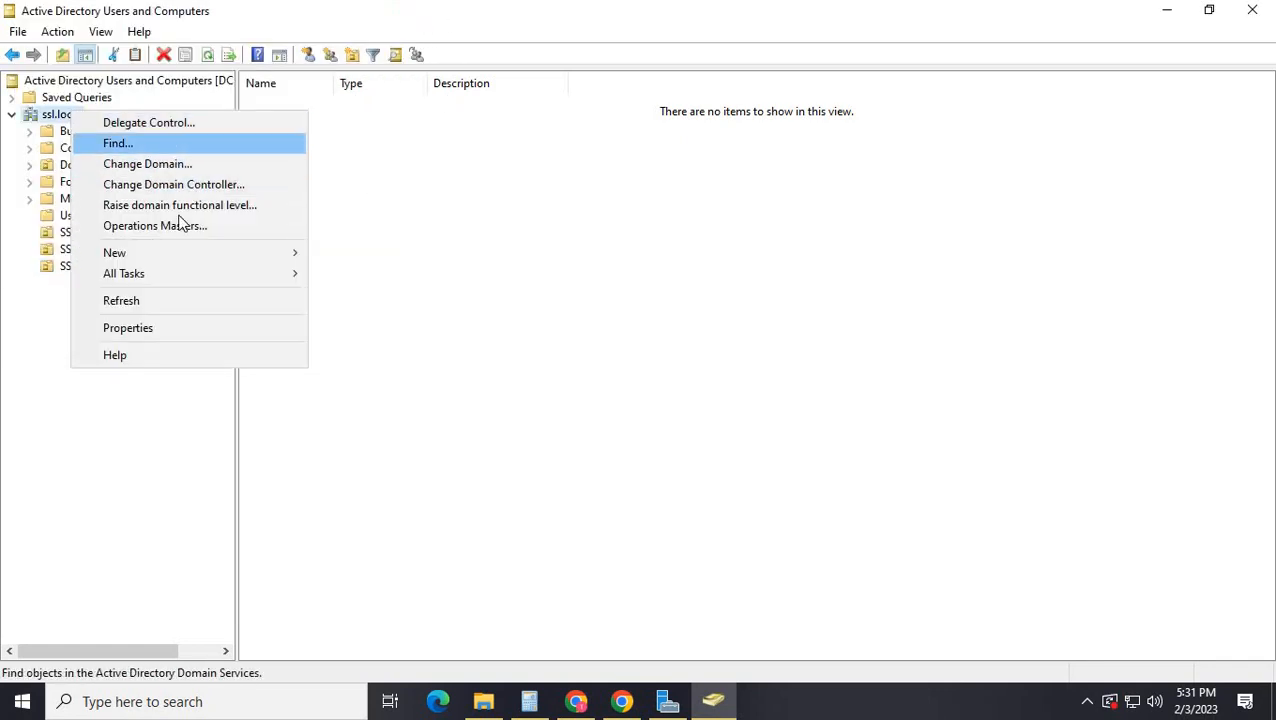
mouse_move(196, 254)
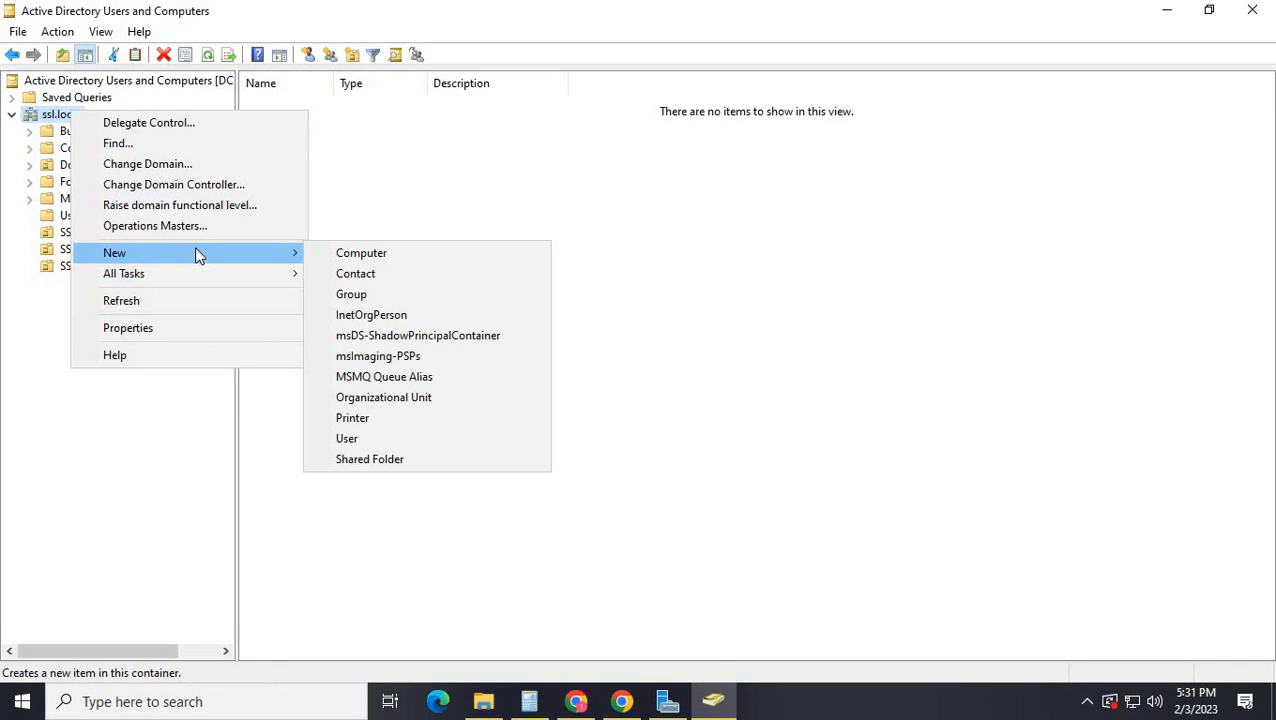
click(378, 398)
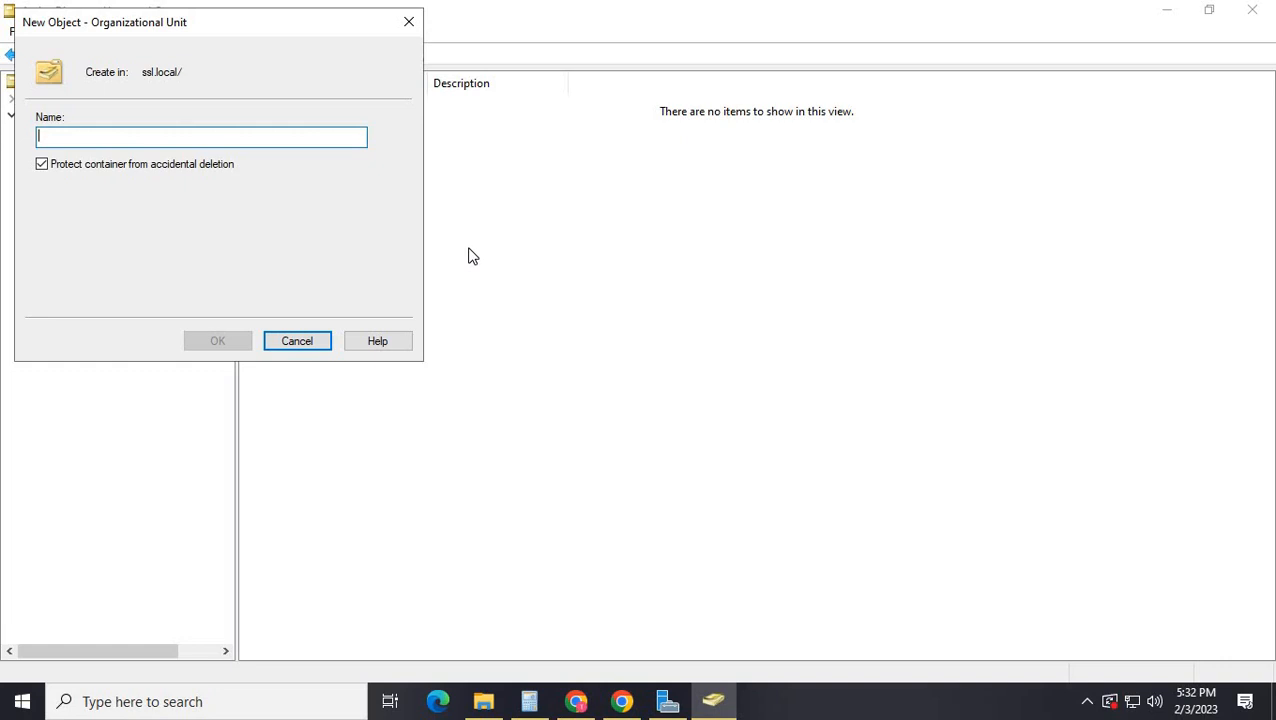
text(SSL)
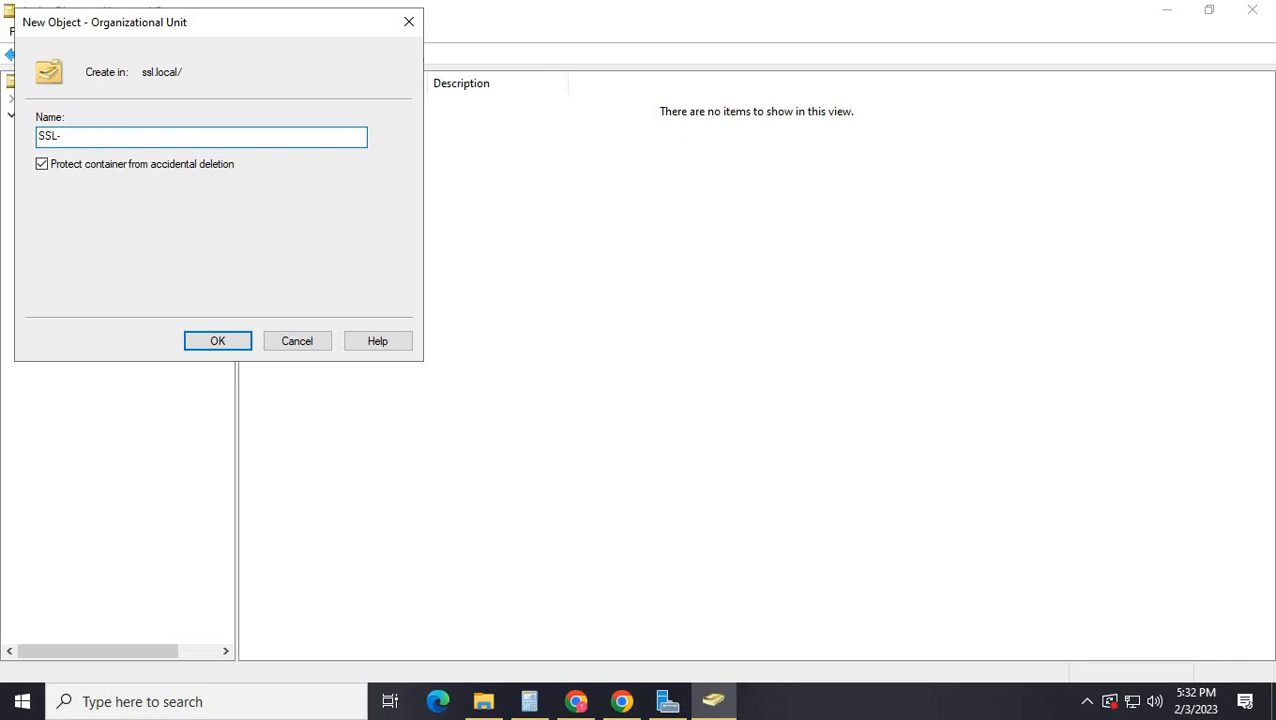
text(-MALI-C)
key(BackSpace)
key(BackSpace)
text(COMPUTERS)
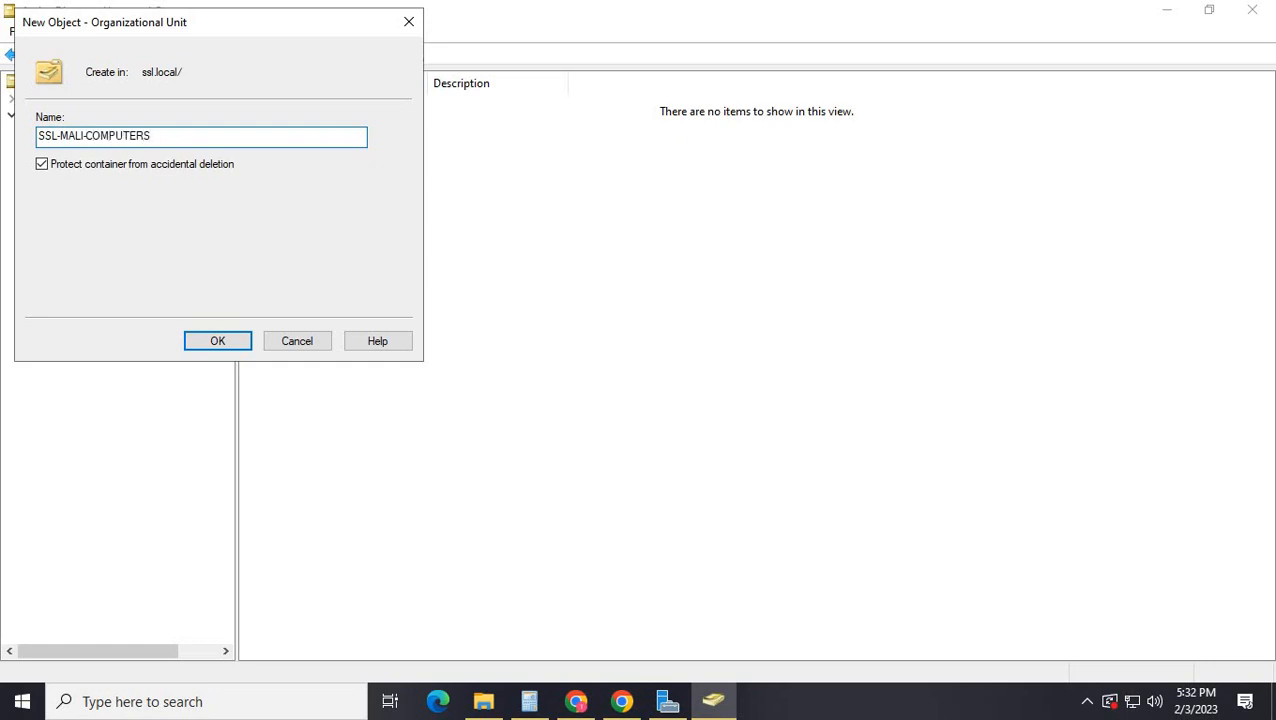
text(-OU)
click(232, 343)
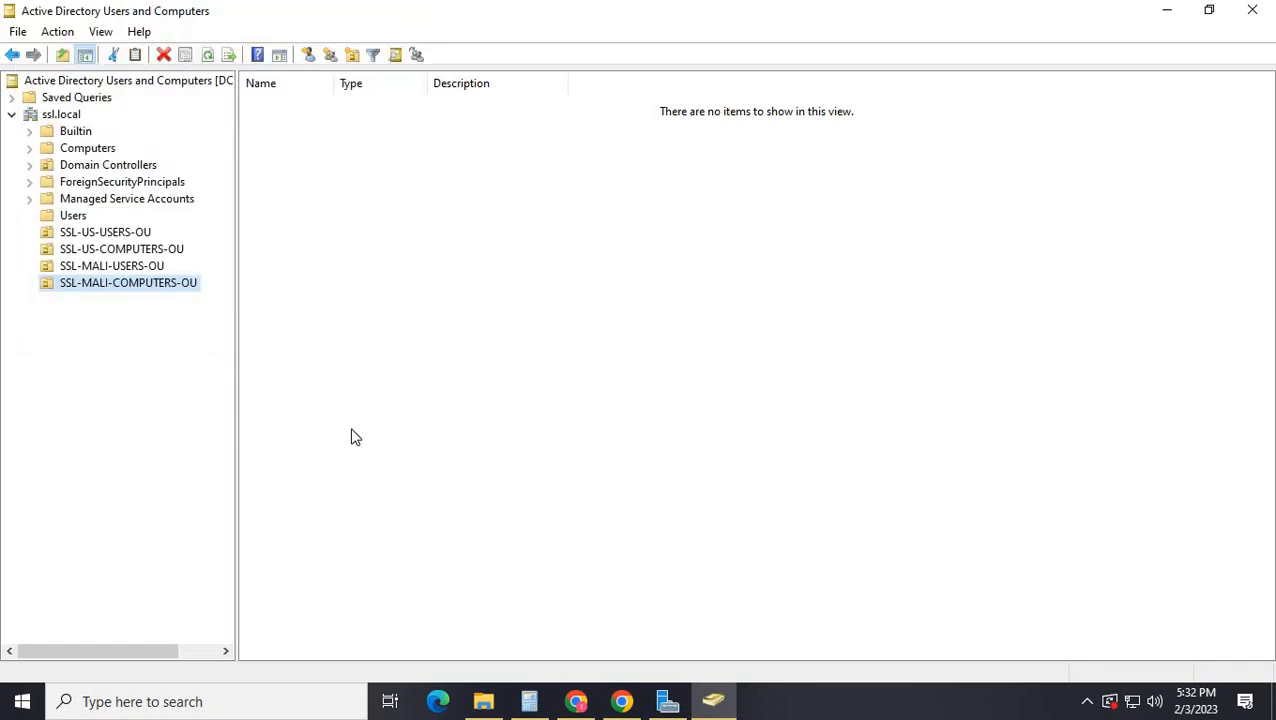
Step: Look through the contents of the US and Mali user and computer organizational units, ending on SSL-US-USERS-OU
click(106, 266)
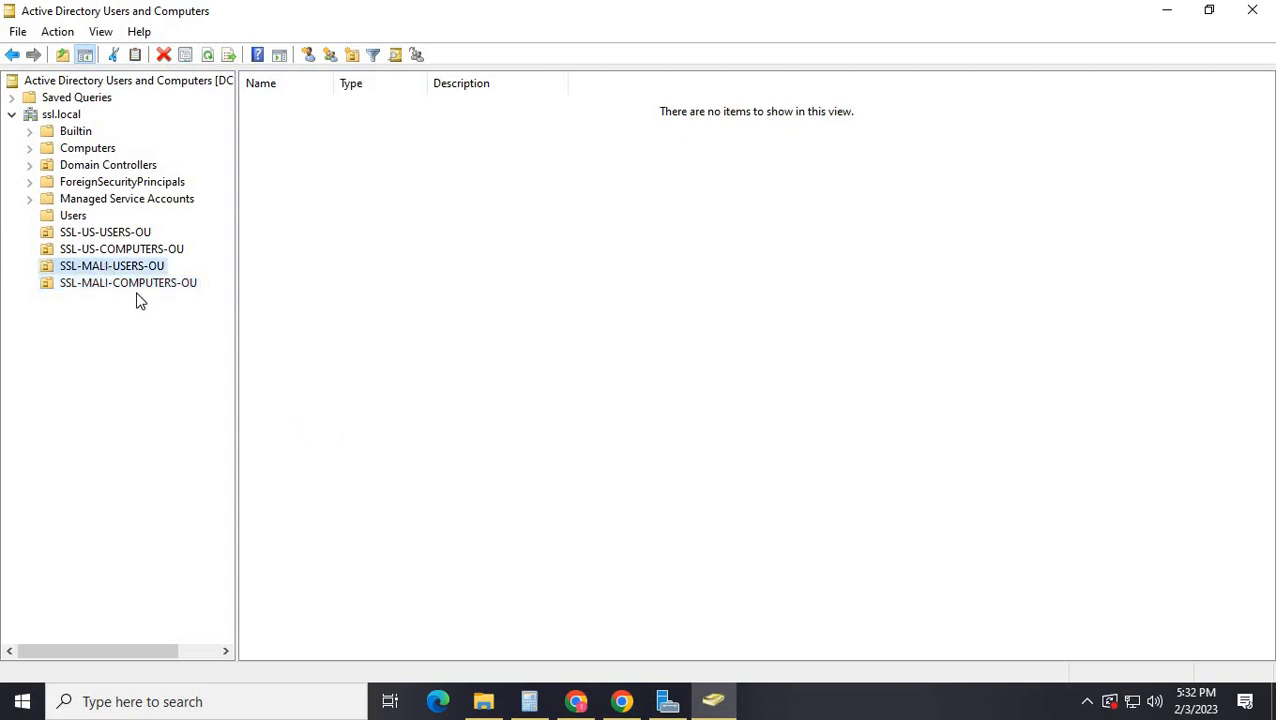
click(167, 284)
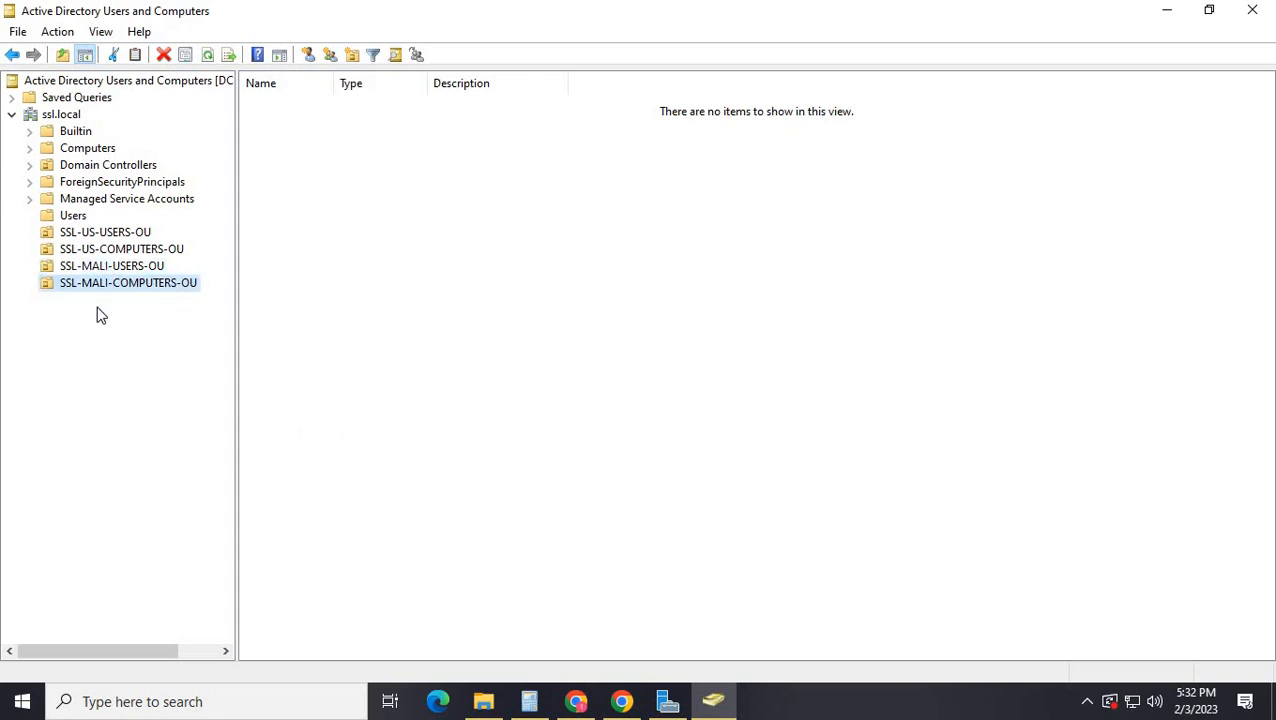
click(142, 268)
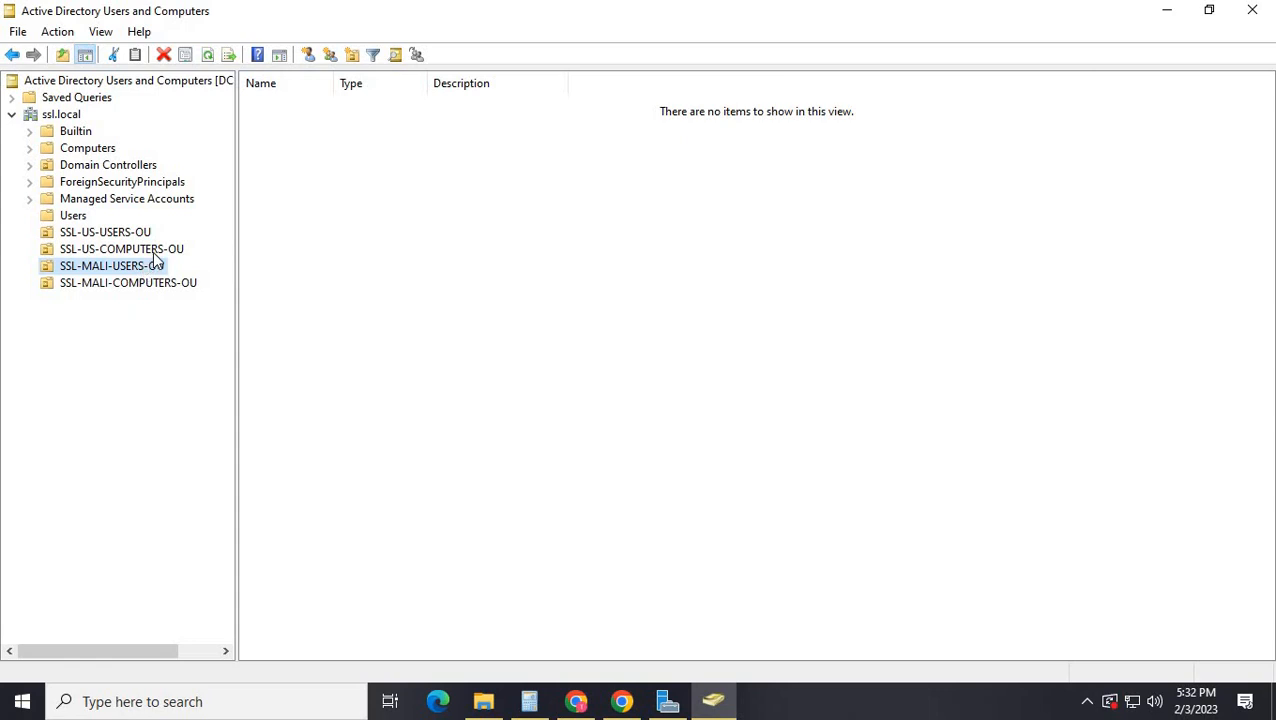
click(155, 252)
click(120, 233)
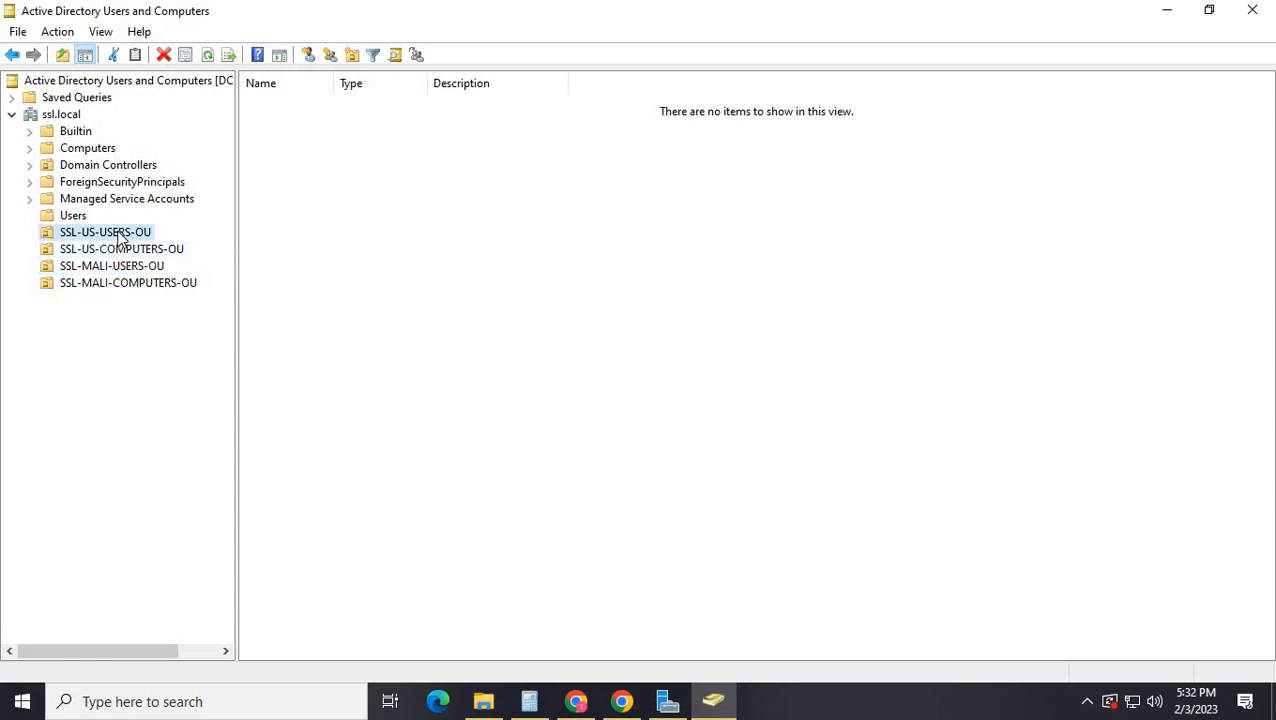